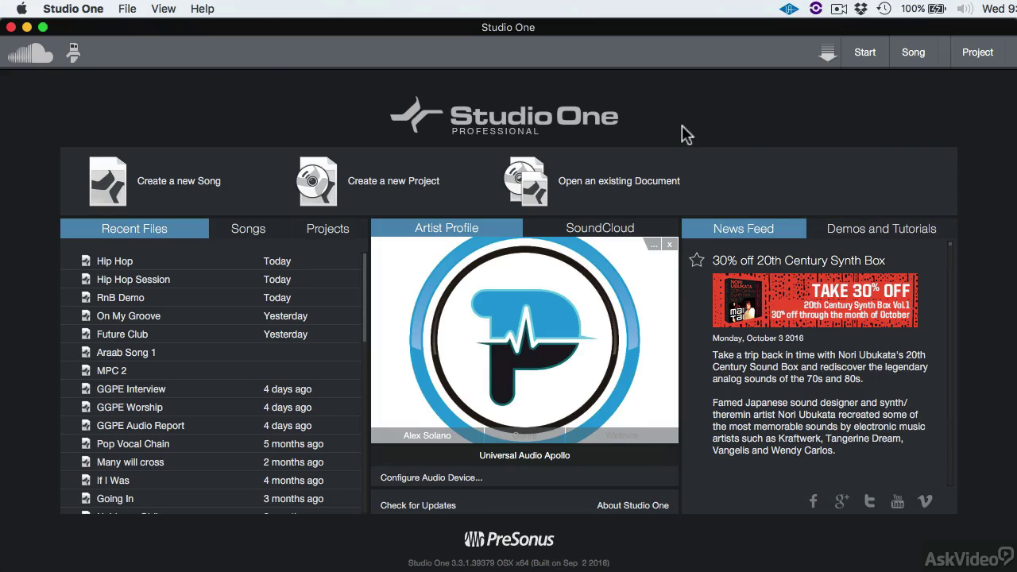
# Step: Review the user data location and auto-save settings in the Locations preferences
pyautogui.click(88, 9)
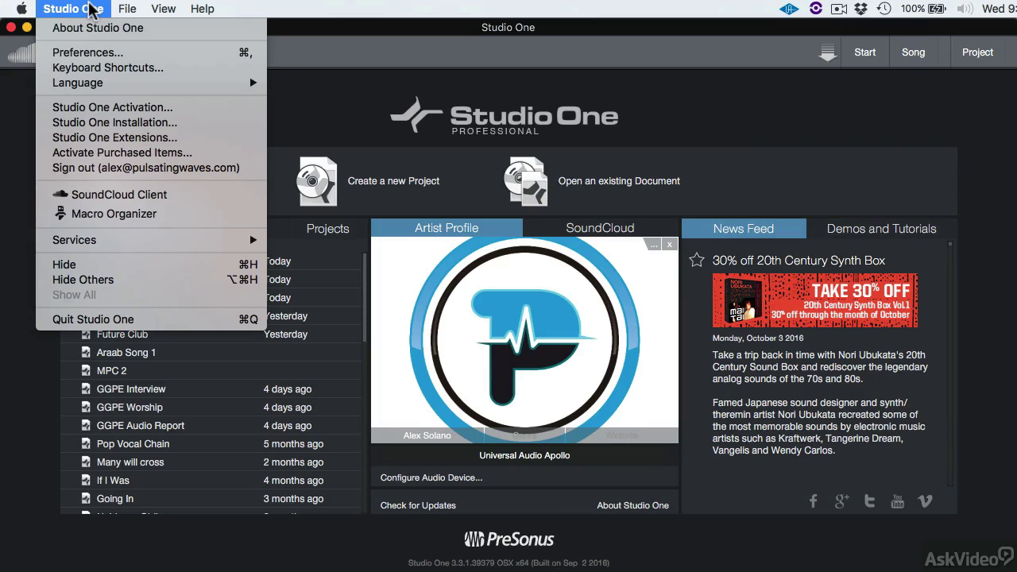
pyautogui.click(122, 52)
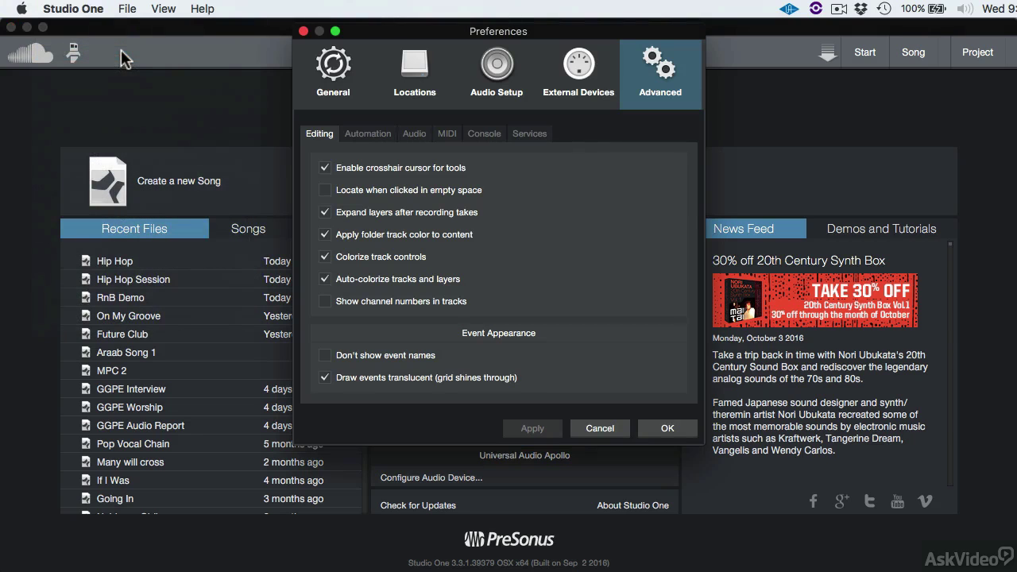
pyautogui.moveTo(411, 34); pyautogui.dragTo(449, 72)
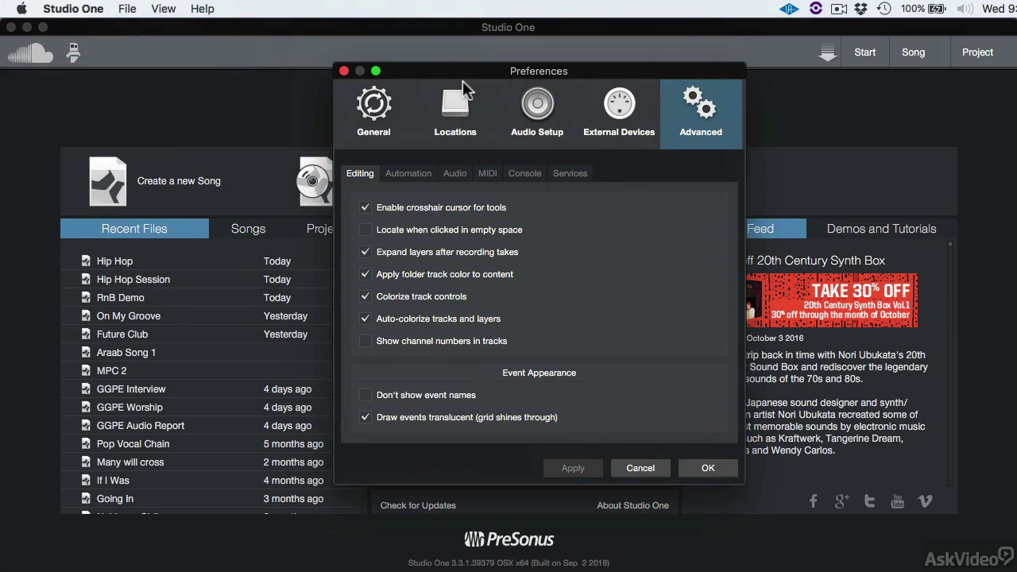
pyautogui.click(451, 109)
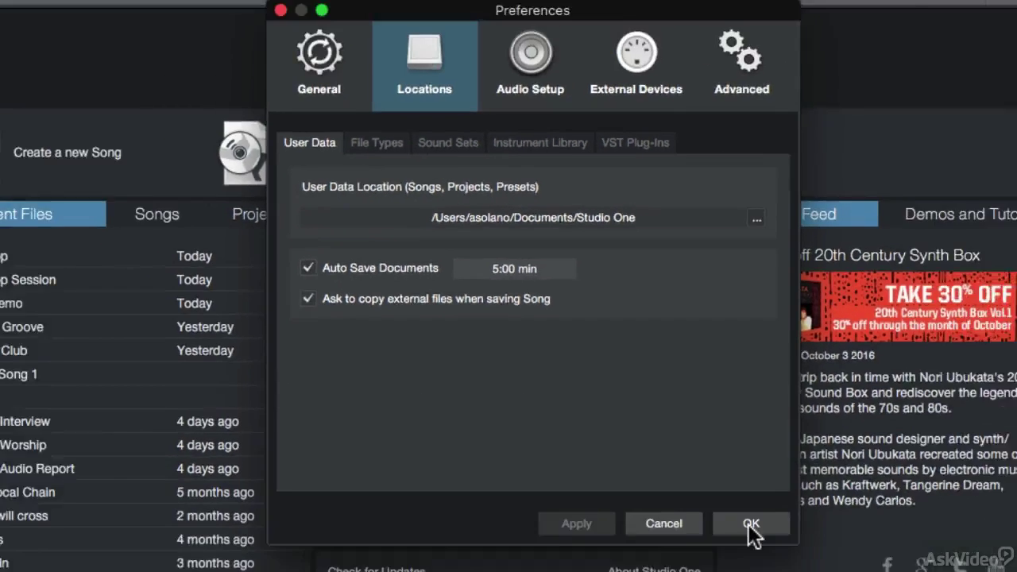
pyautogui.click(751, 528)
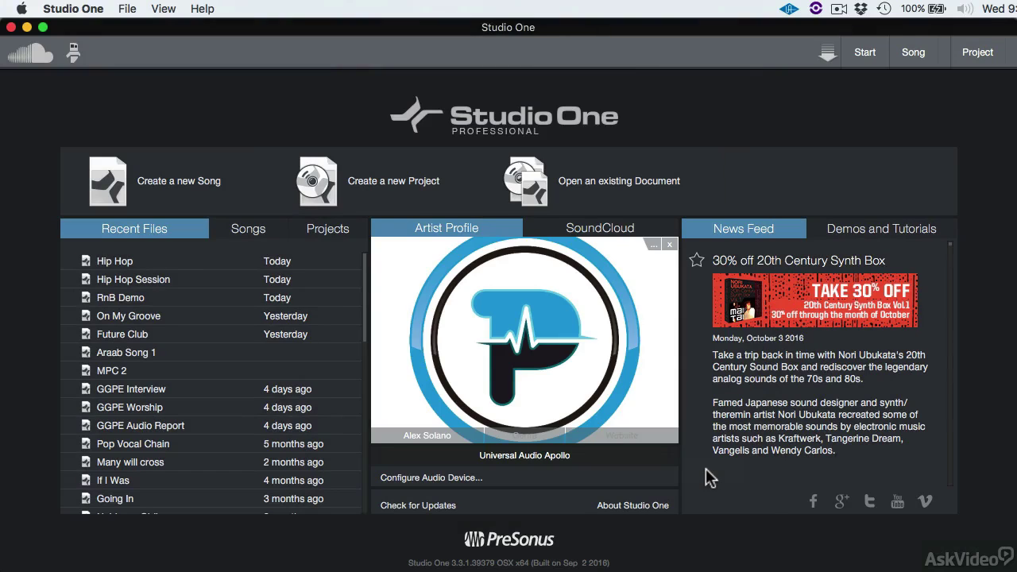
# Step: Create an empty song titled "Hip Hop Demo" with a 48.0 kHz sample rate, 32 Bit Float resolution and Bars timebase
pyautogui.click(200, 184)
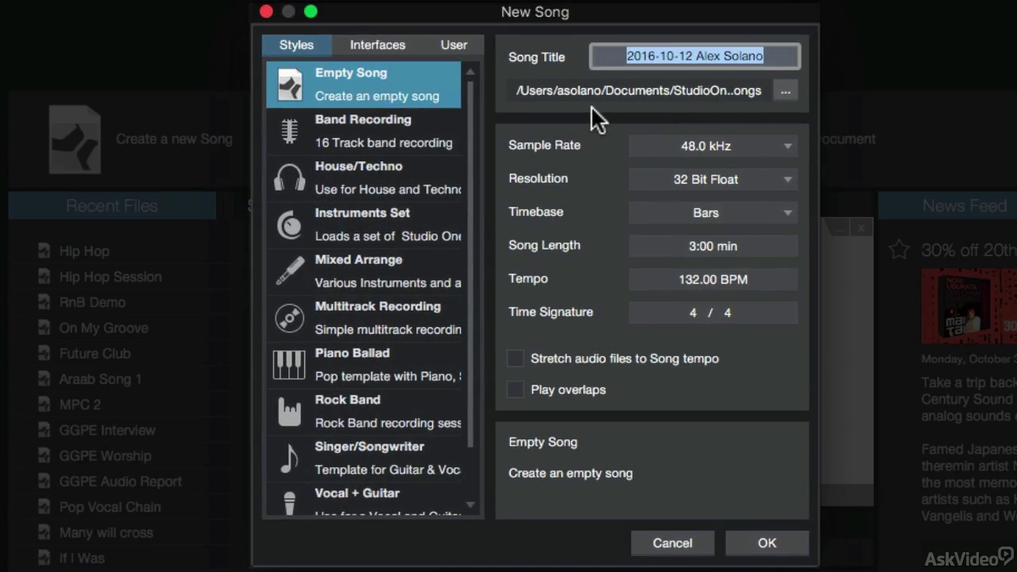
pyautogui.write('Hip Hop ')
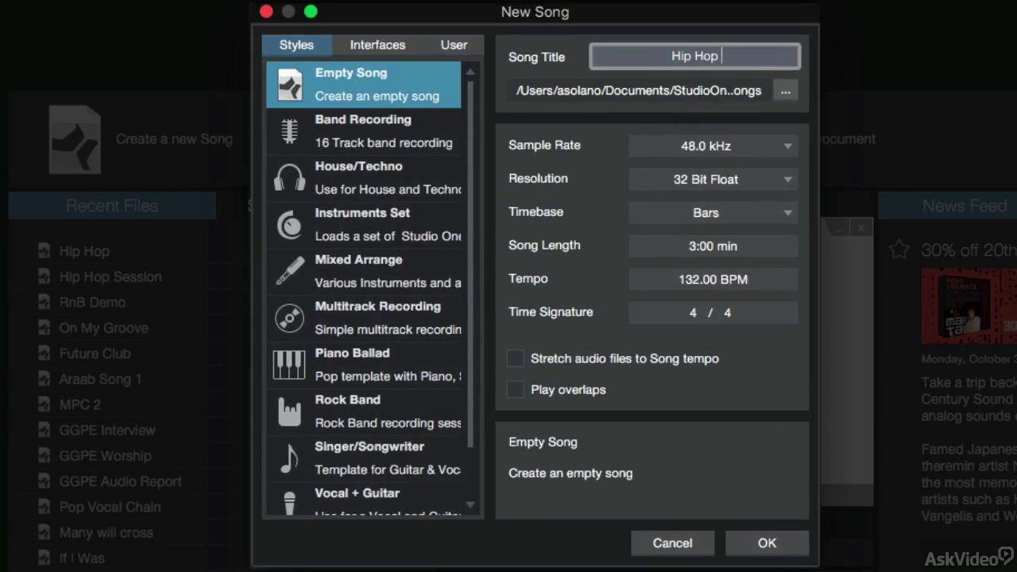
pyautogui.write('Demo')
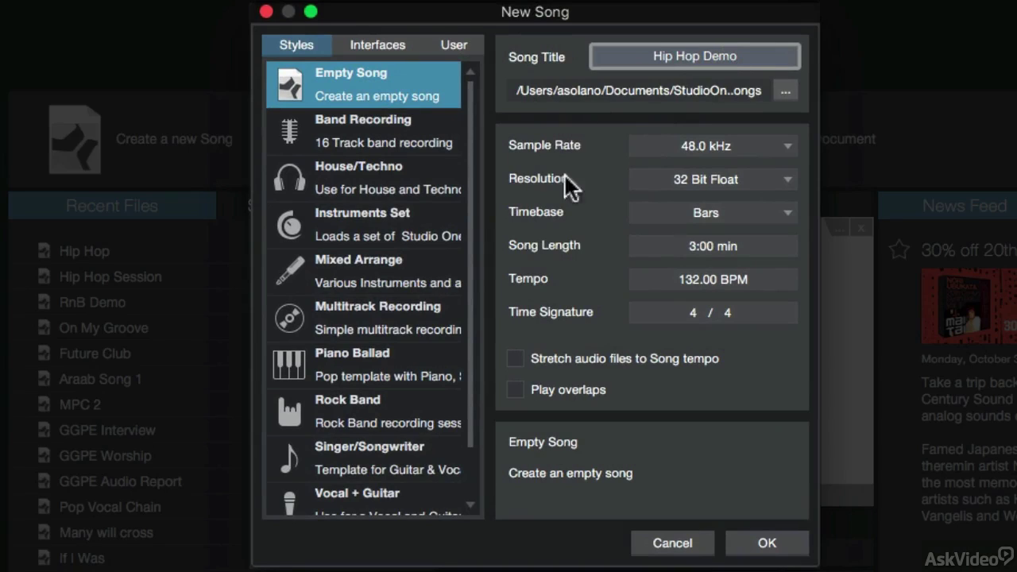
pyautogui.click(788, 145)
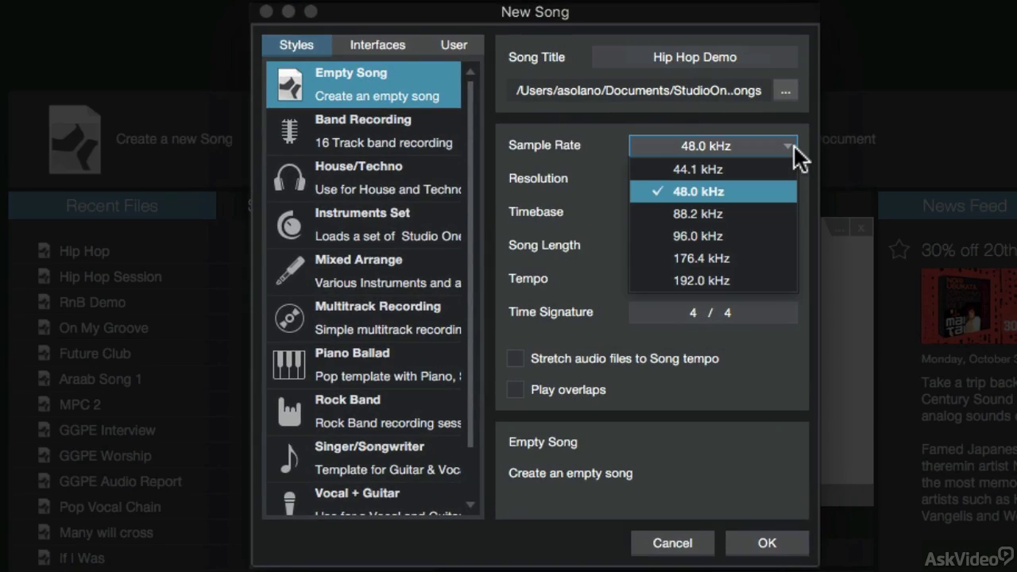
pyautogui.click(793, 144)
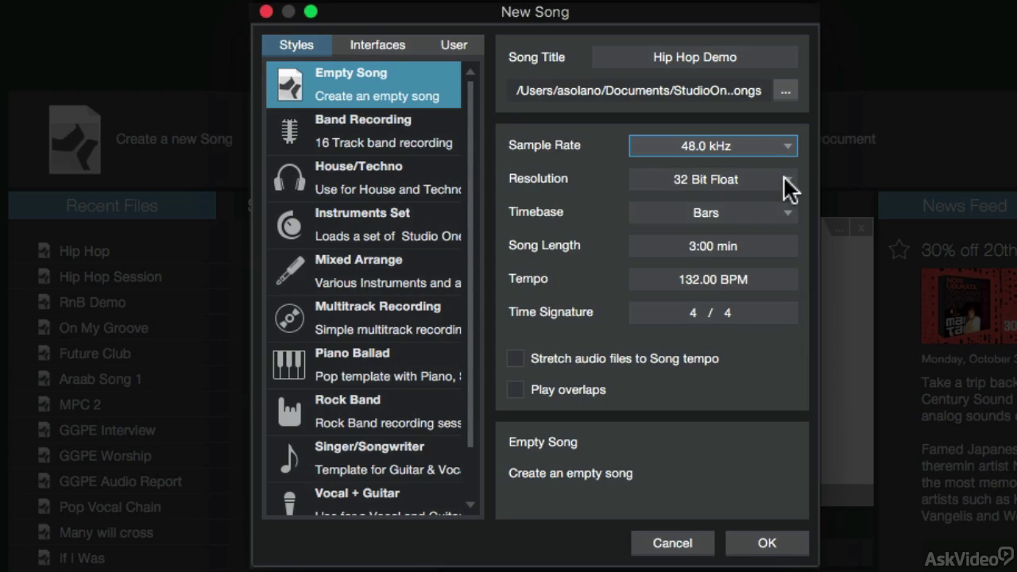
pyautogui.click(783, 178)
pyautogui.click(804, 178)
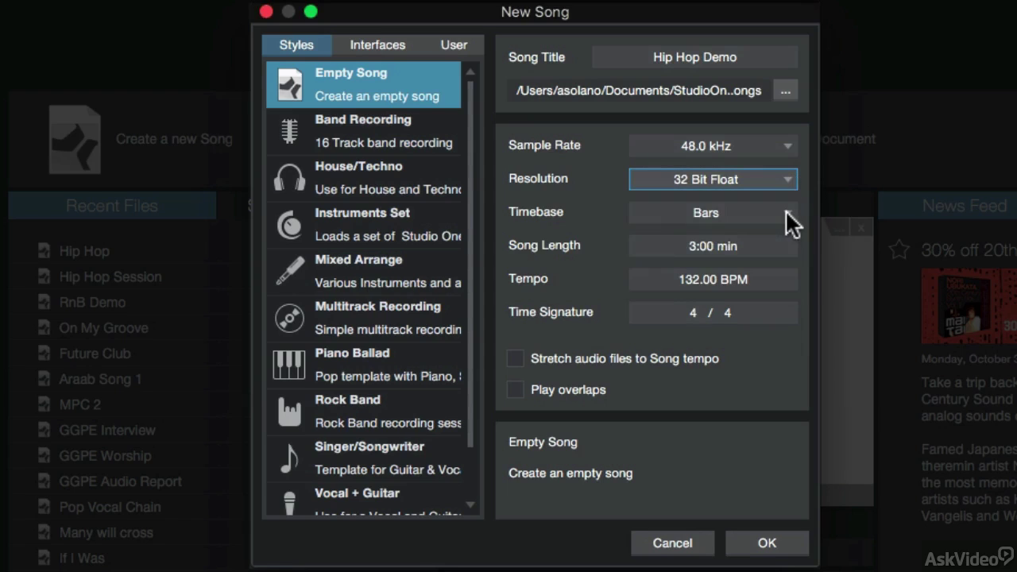
pyautogui.click(786, 211)
pyautogui.click(803, 217)
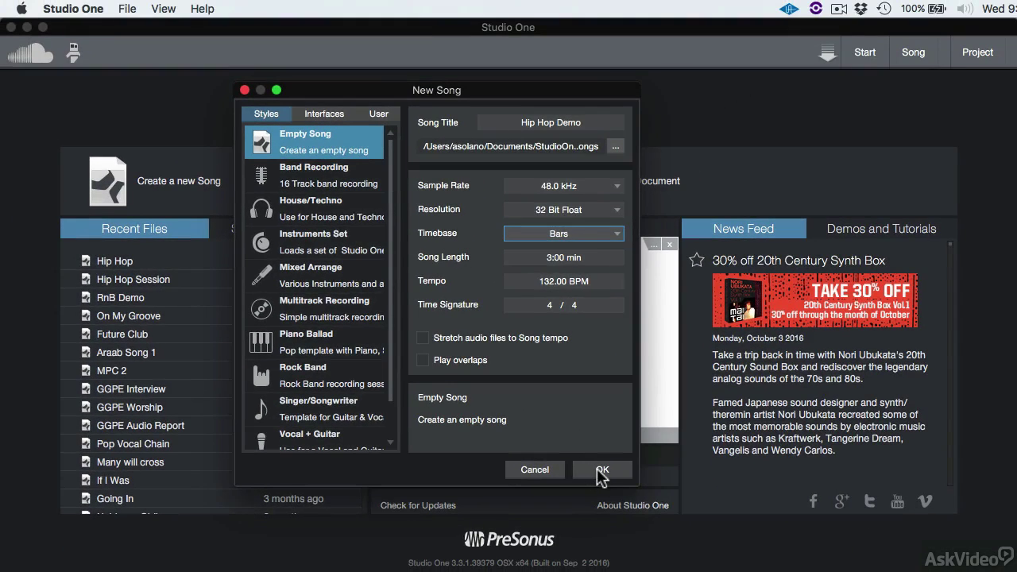
pyautogui.click(601, 471)
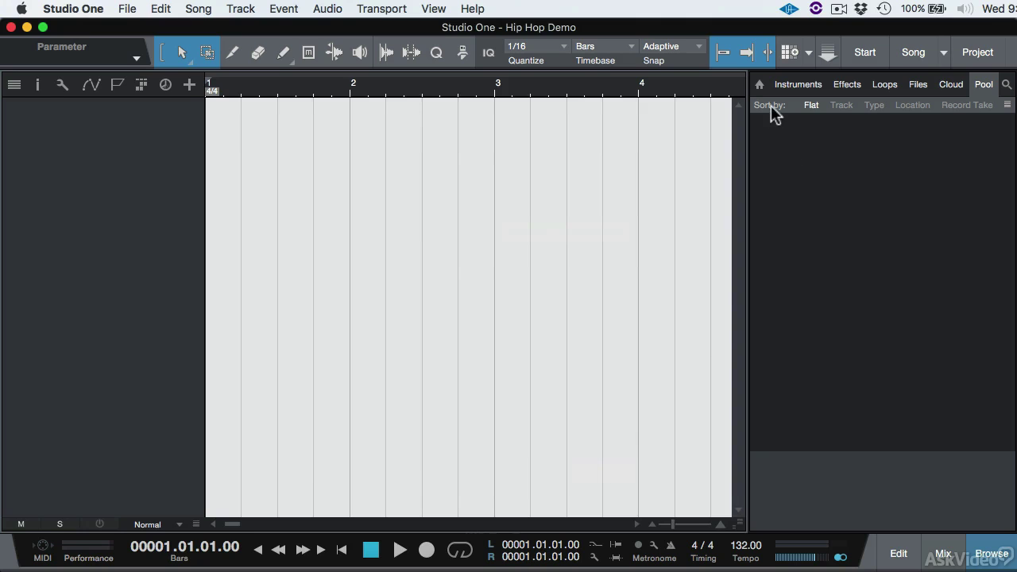
# Step: Browse the files and expand the Desktop folder to show the Araab 1 audio files
pyautogui.click(761, 84)
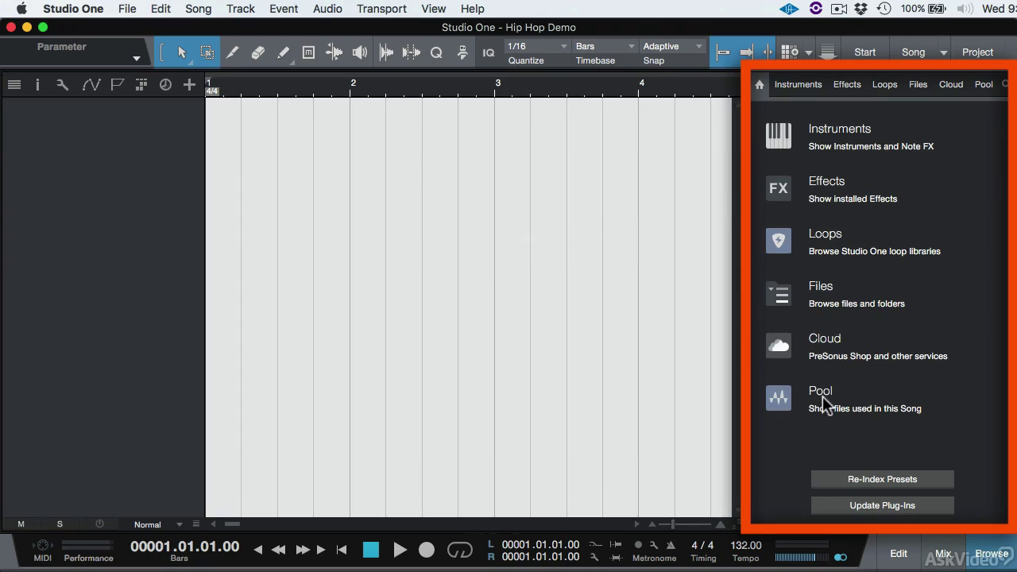
pyautogui.click(787, 294)
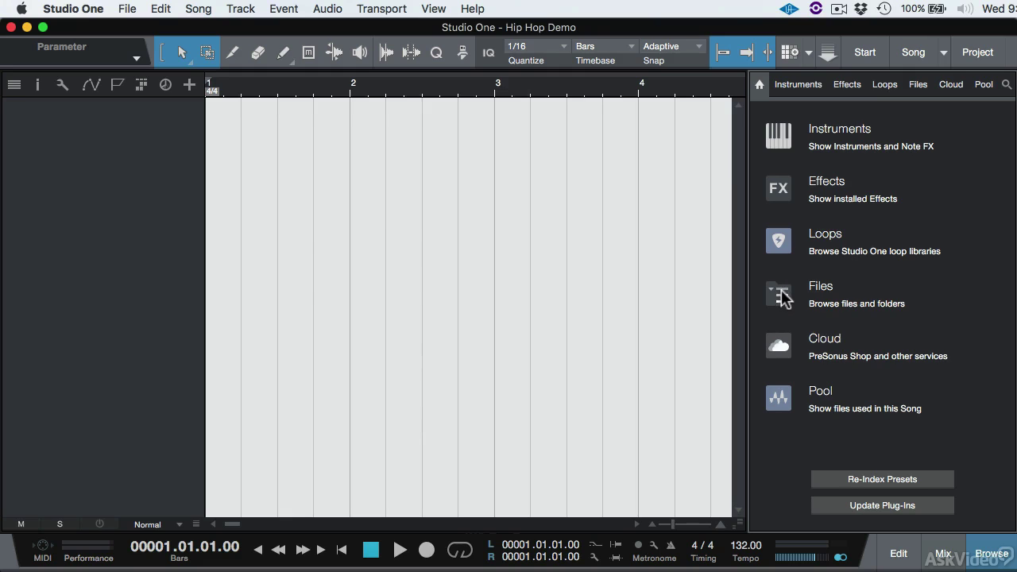
pyautogui.click(759, 121)
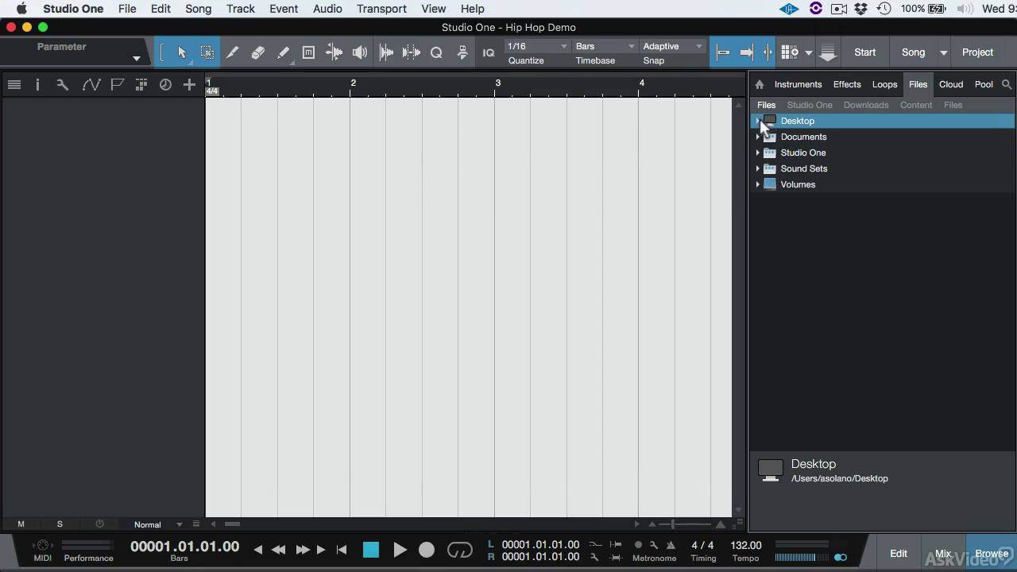
pyautogui.click(759, 121)
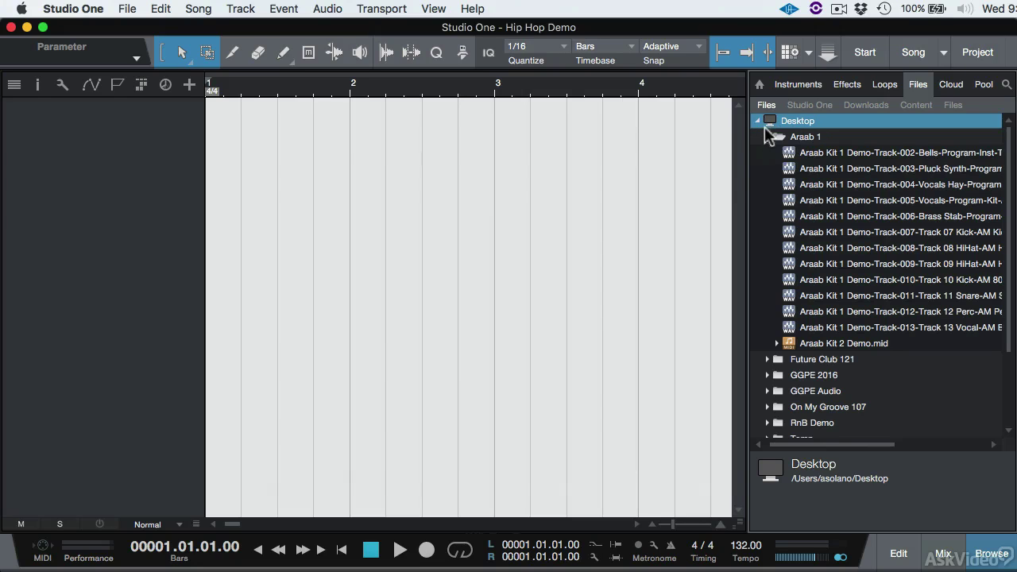
# Step: Import all the Araab Kit 1 Demo WAV files as separate tracks starting at bar 1, and hide the browser
pyautogui.click(803, 153)
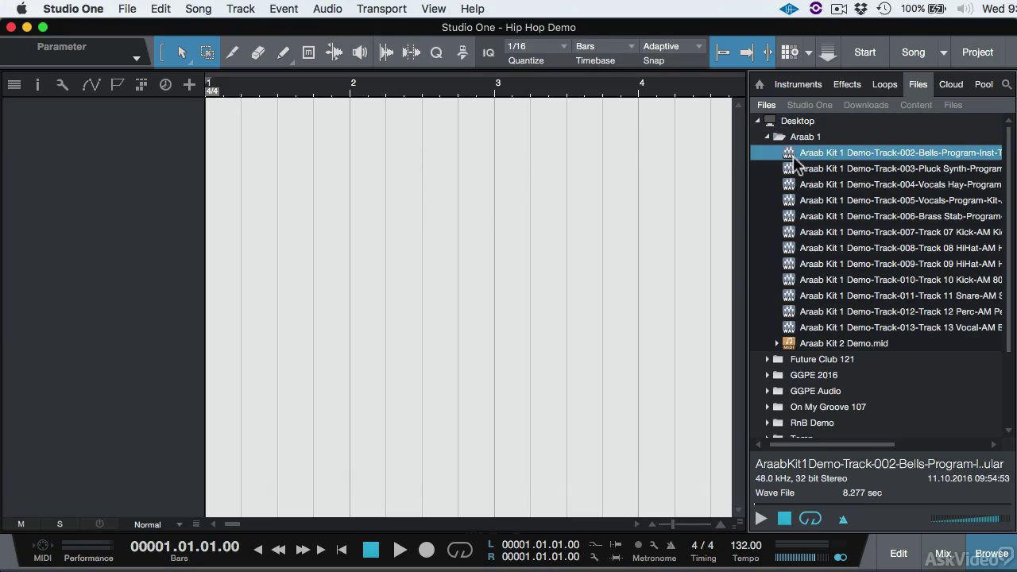
pyautogui.keyDown('shift'); pyautogui.click(850, 324); pyautogui.keyUp('shift')
pyautogui.moveTo(785, 157); pyautogui.dragTo(243, 152)
pyautogui.click(994, 554)
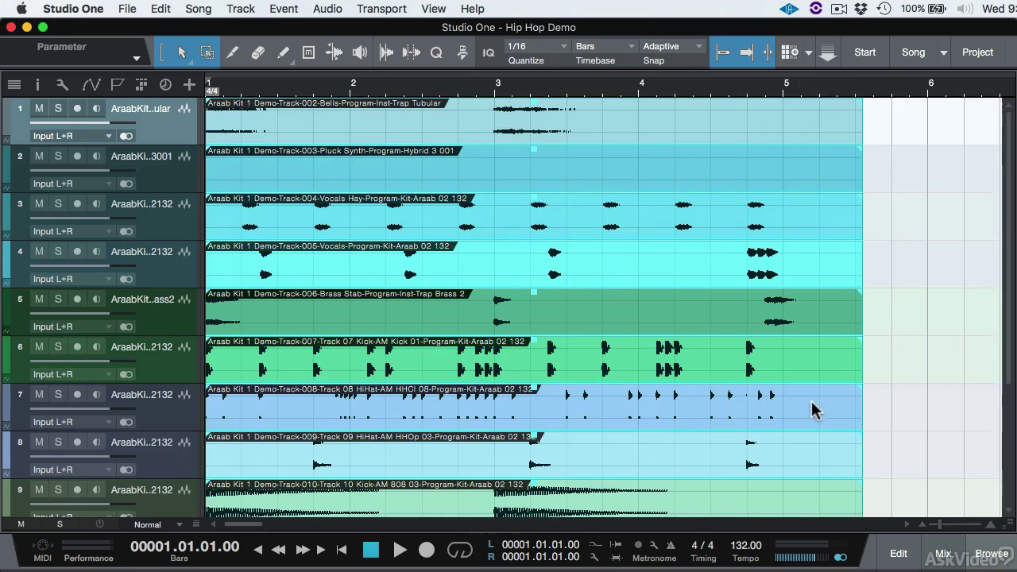
pyautogui.scroll(-5, 815, 407)
pyautogui.scroll(5, 815, 407)
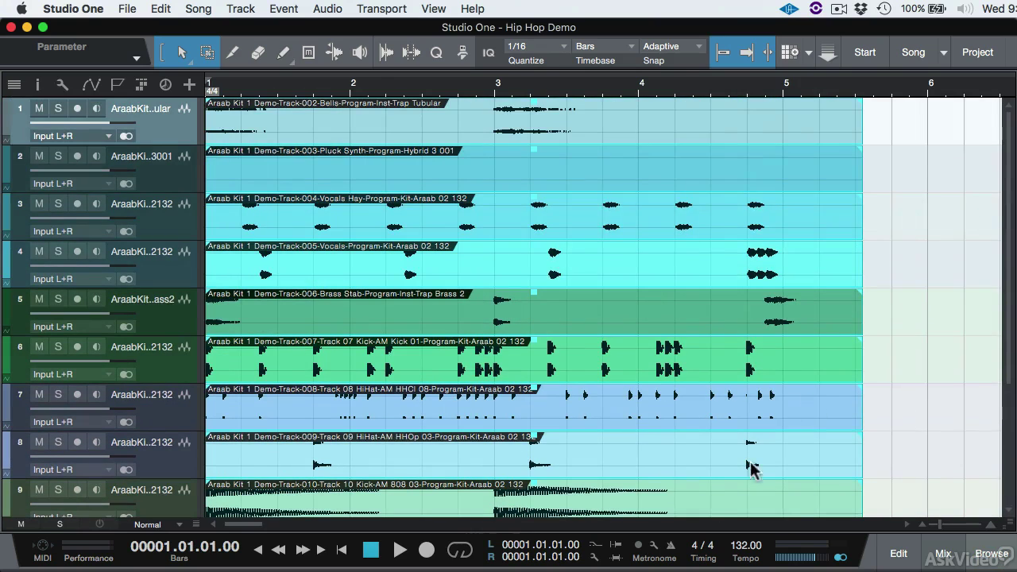
# Step: Lower the main output volume to -25.1 dB and play the imported tracks from the start
pyautogui.moveTo(798, 559); pyautogui.dragTo(794, 559)
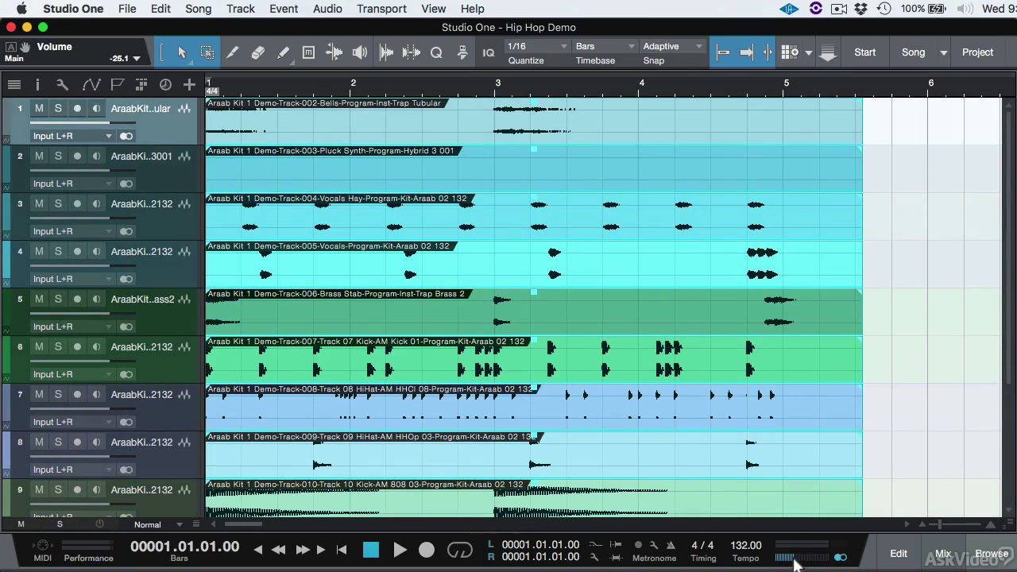
pyautogui.press('space')
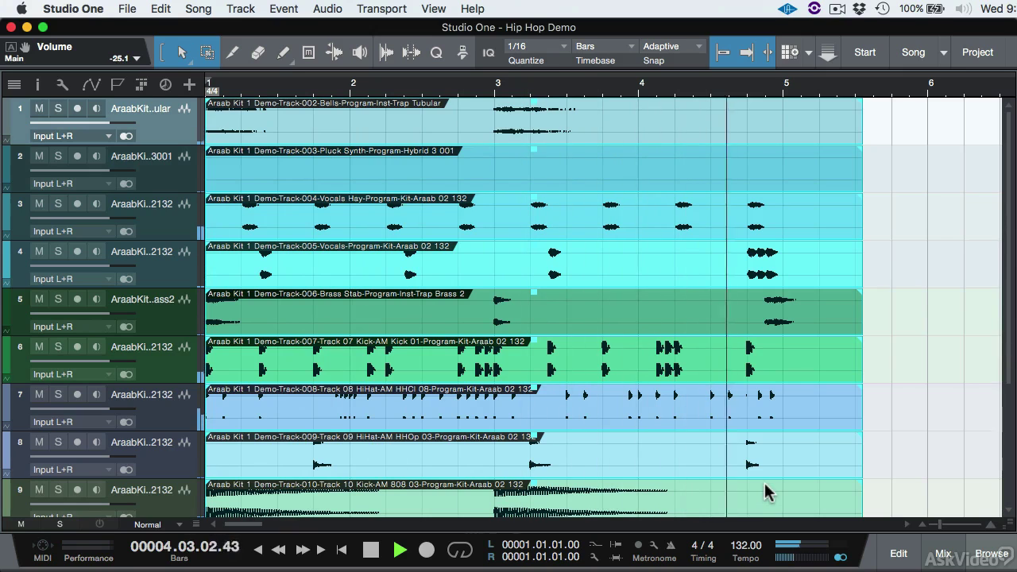
pyautogui.press('space')
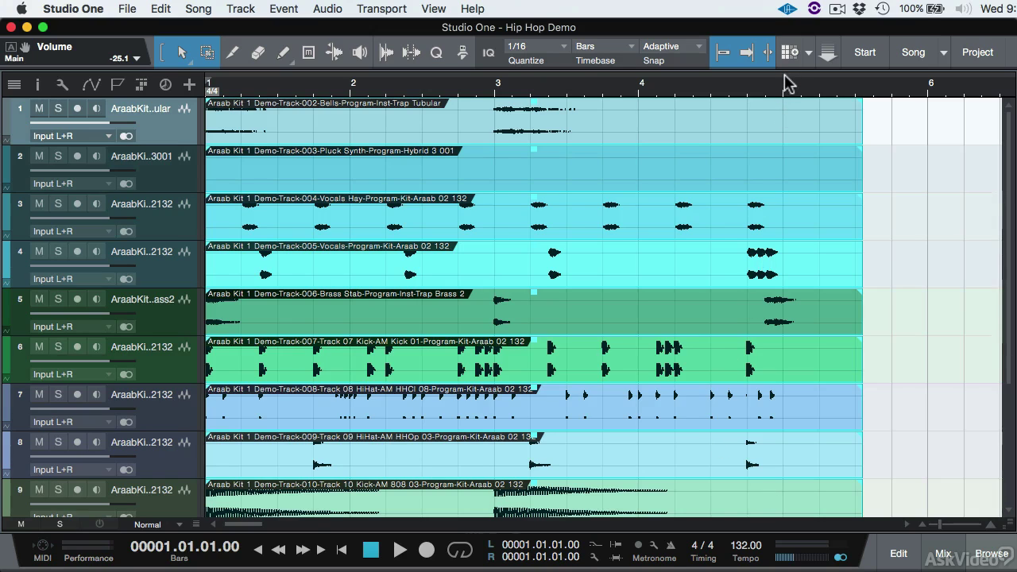
# Step: Set the loop range from bar 1 to bar 5 and turn looping on
pyautogui.moveTo(785, 82); pyautogui.dragTo(206, 81)
pyautogui.click(242, 83)
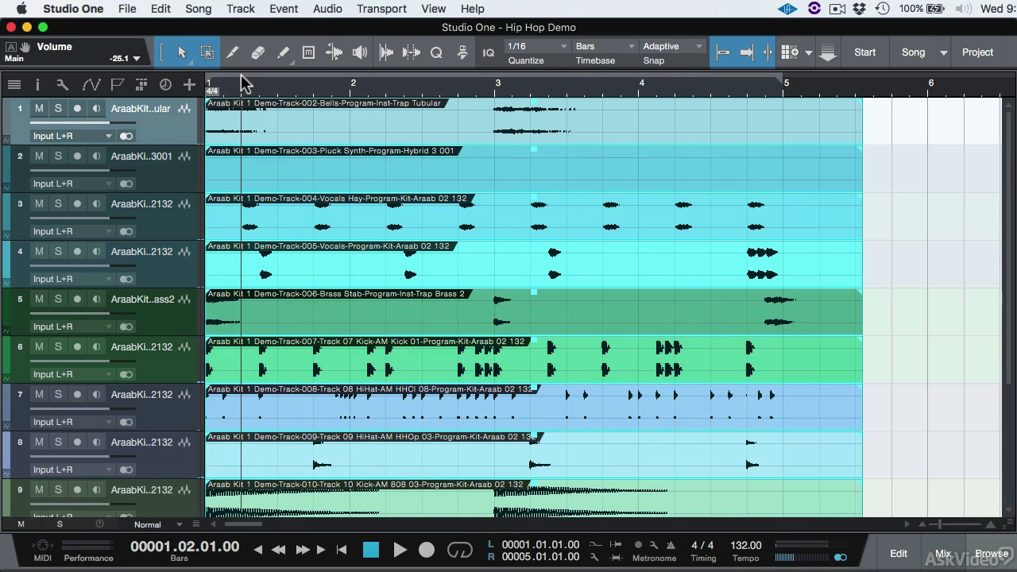
pyautogui.click(242, 78)
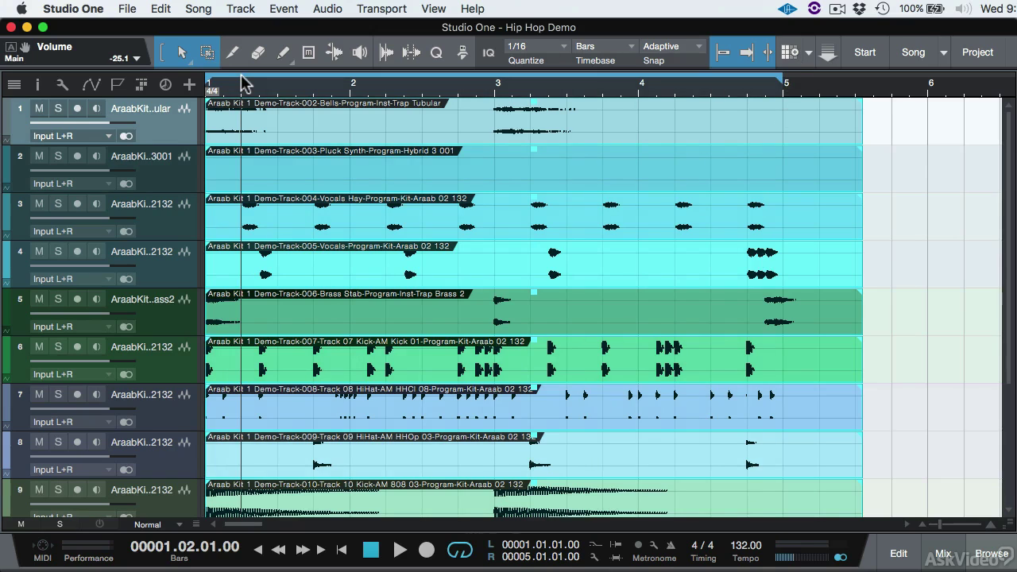
pyautogui.click(244, 82)
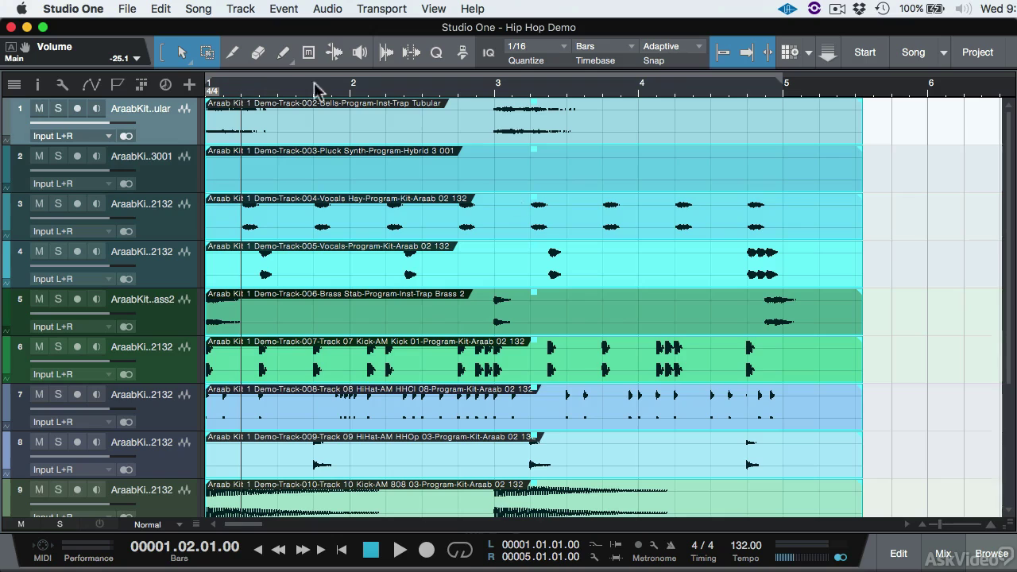
pyautogui.click(459, 551)
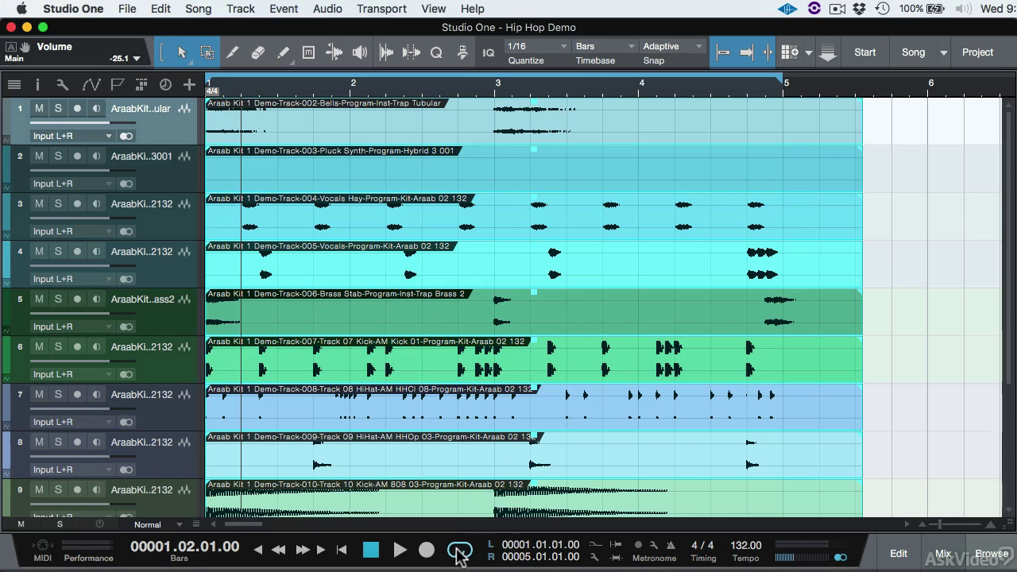
# Step: Play the looped section while setting the main output volume to -21.3 dB, and stop playback
pyautogui.press('space')
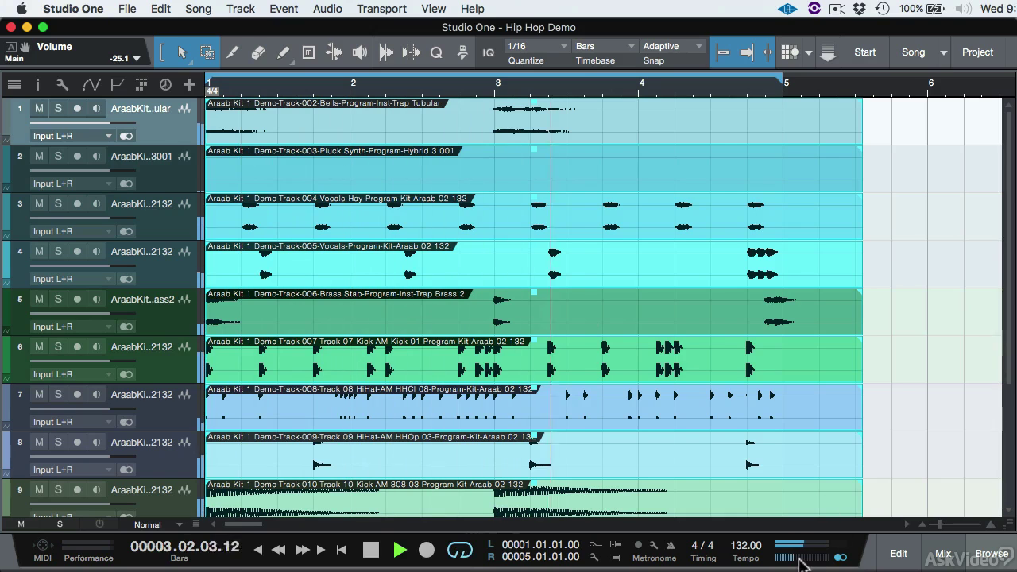
pyautogui.moveTo(799, 560); pyautogui.dragTo(797, 559)
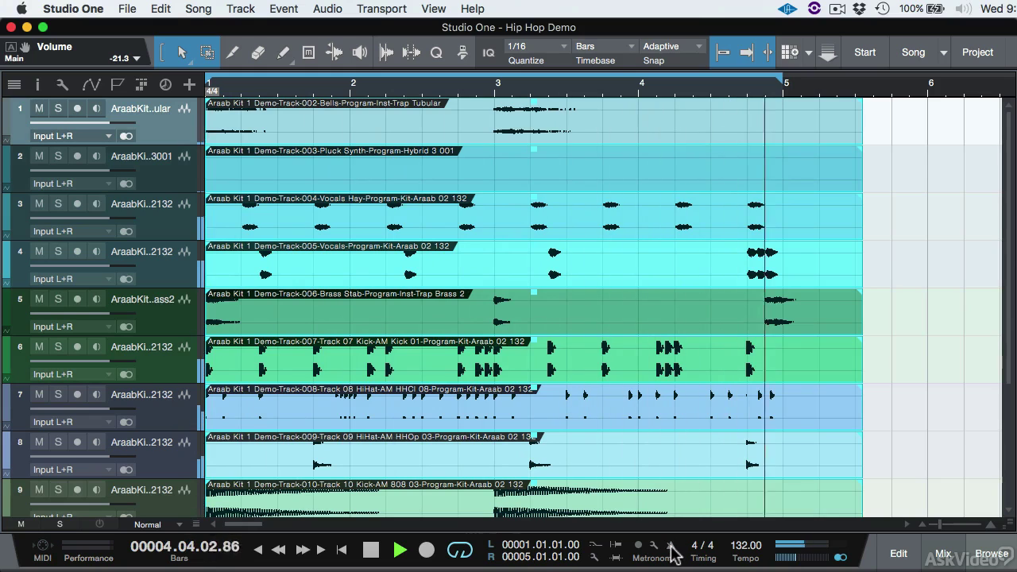
pyautogui.press('space')
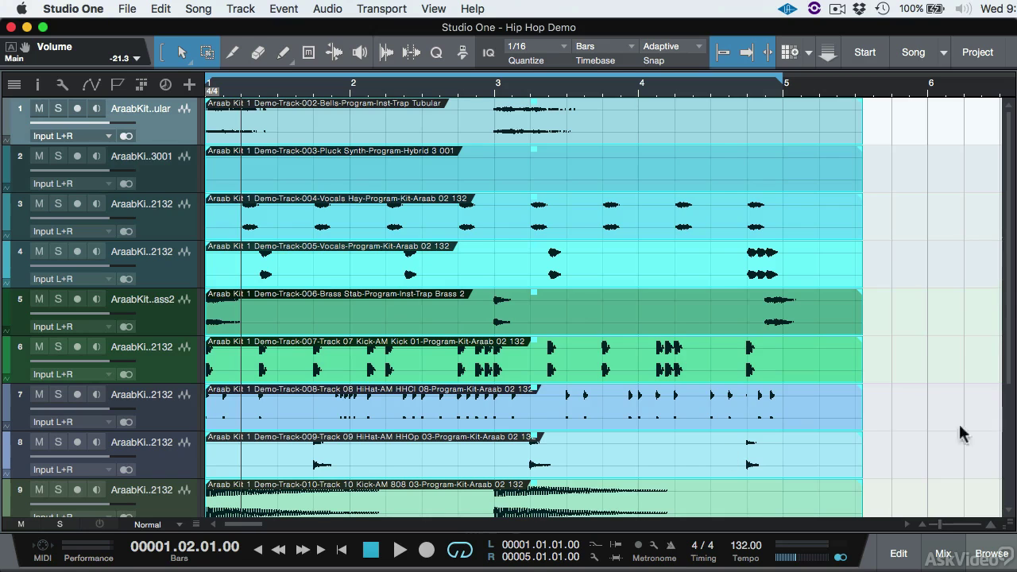
# Step: Show the audio files used in this song in the browser's Pool
pyautogui.click(993, 554)
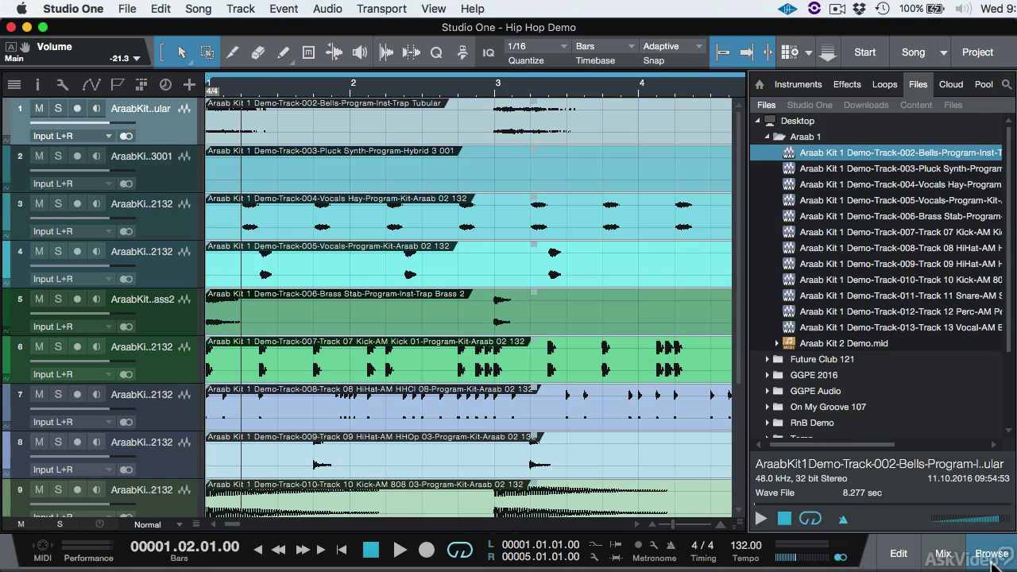
pyautogui.click(984, 84)
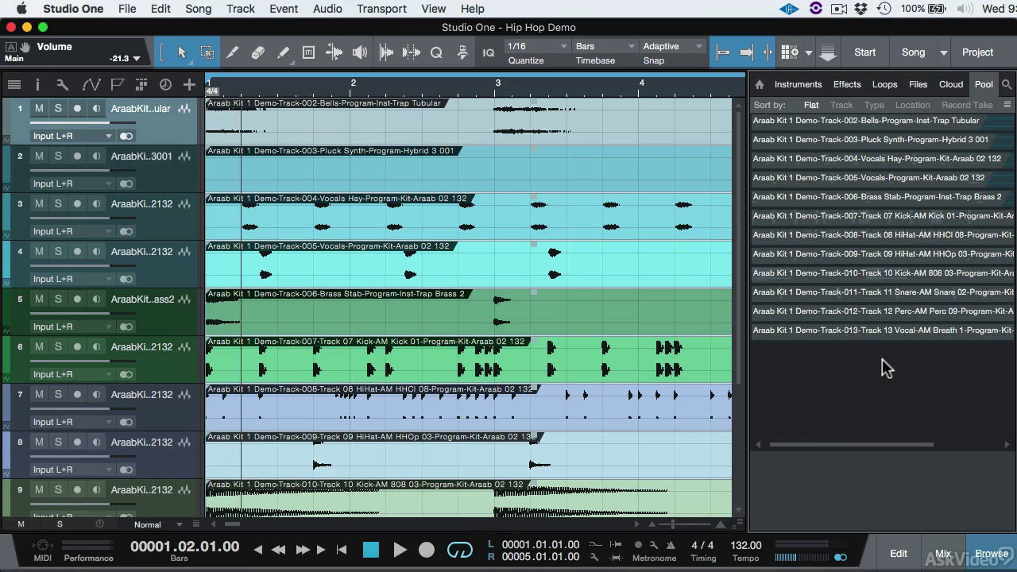
# Step: Switch to the Finder window and view the source audio files in the Desktop's Araab 1 folder
pyautogui.hotkey('ctrl', 'Up')
pyautogui.click(440, 275)
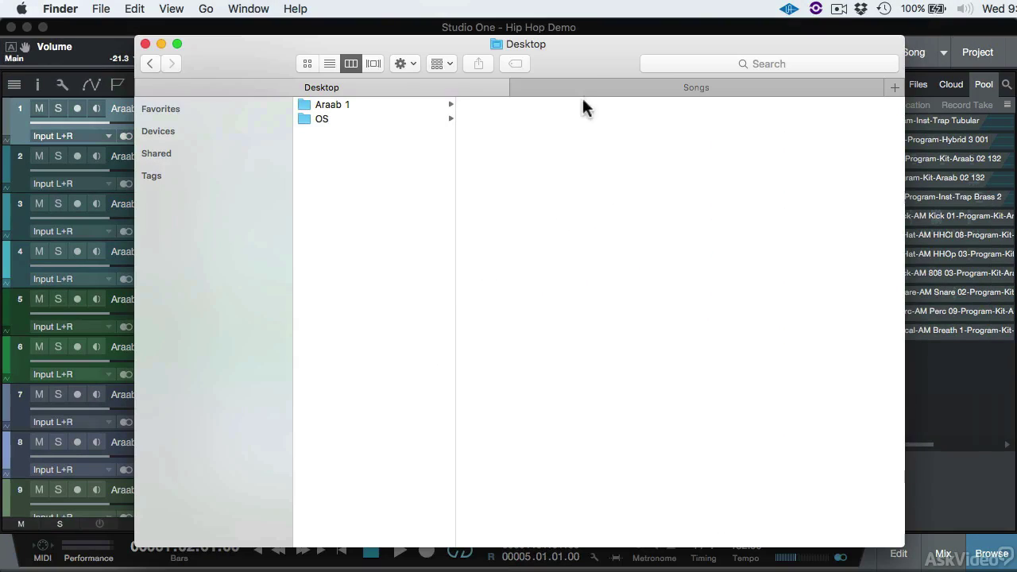
pyautogui.moveTo(573, 57); pyautogui.dragTo(568, 52)
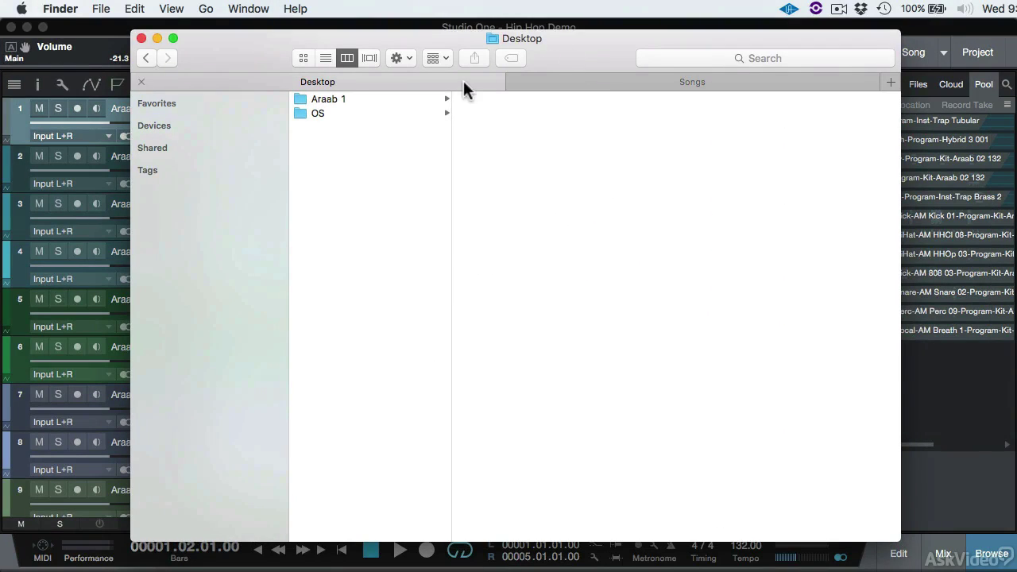
pyautogui.click(438, 102)
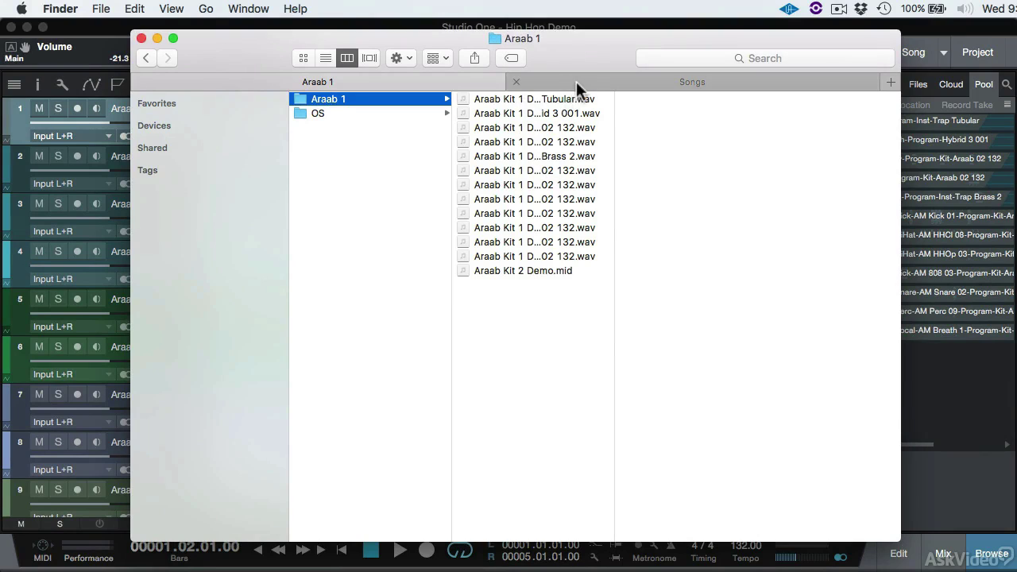
# Step: Inspect the Hip Hop Demo folder inside Songs and compare it with the Going In song's Media folder
pyautogui.click(577, 81)
pyautogui.click(533, 268)
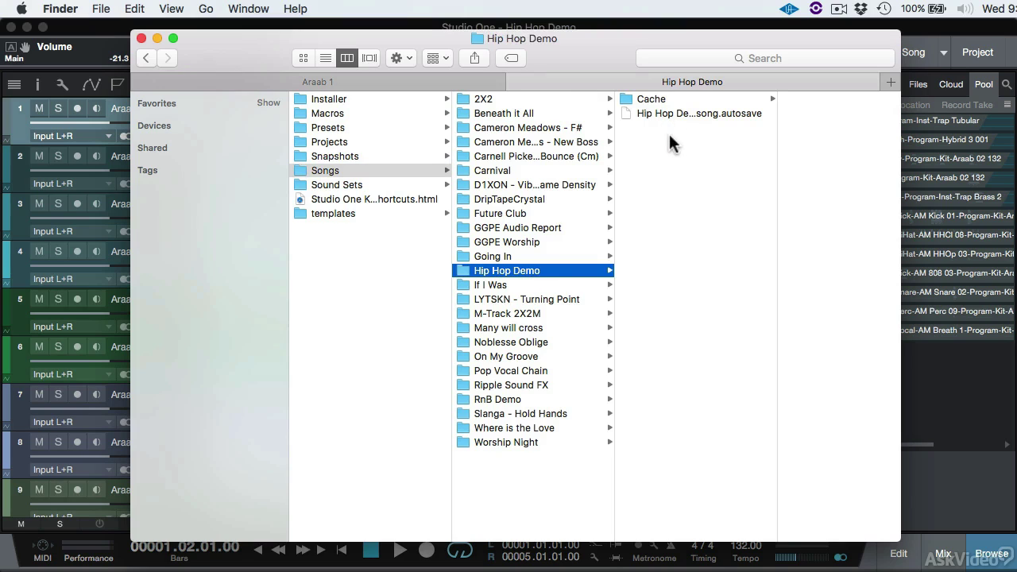
pyautogui.press('Up')
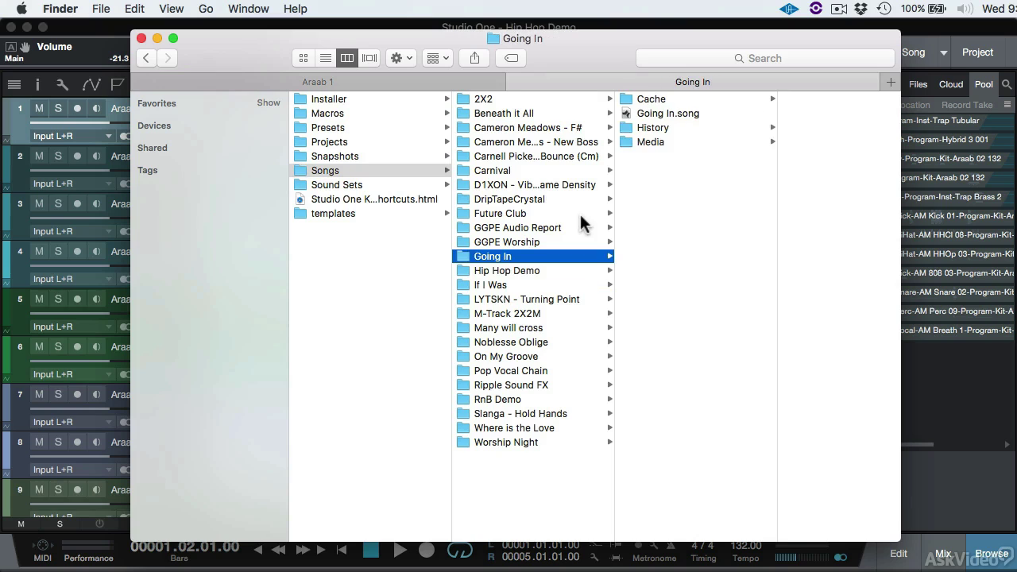
pyautogui.click(678, 141)
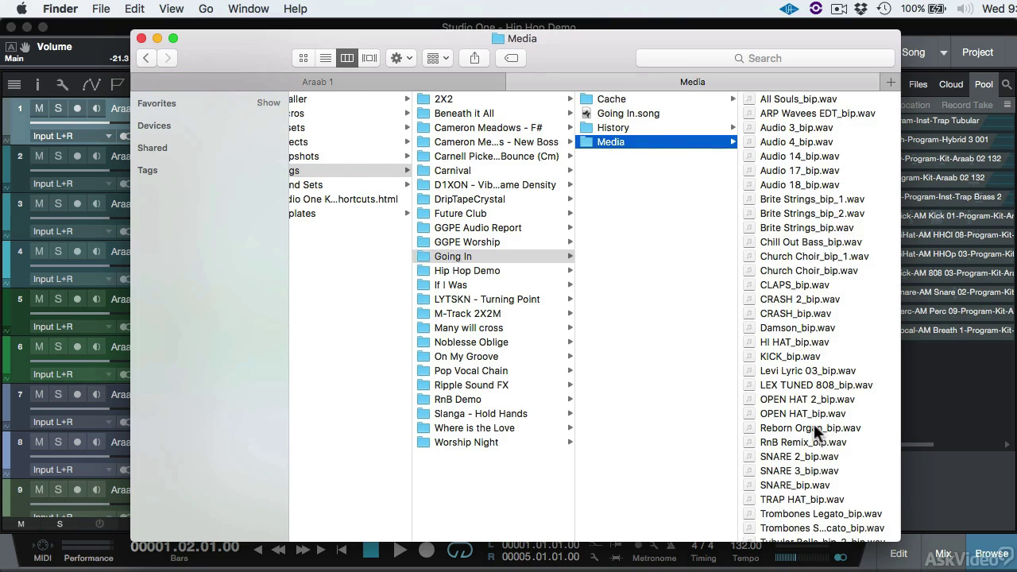
pyautogui.press('Left')
pyautogui.press('Down')
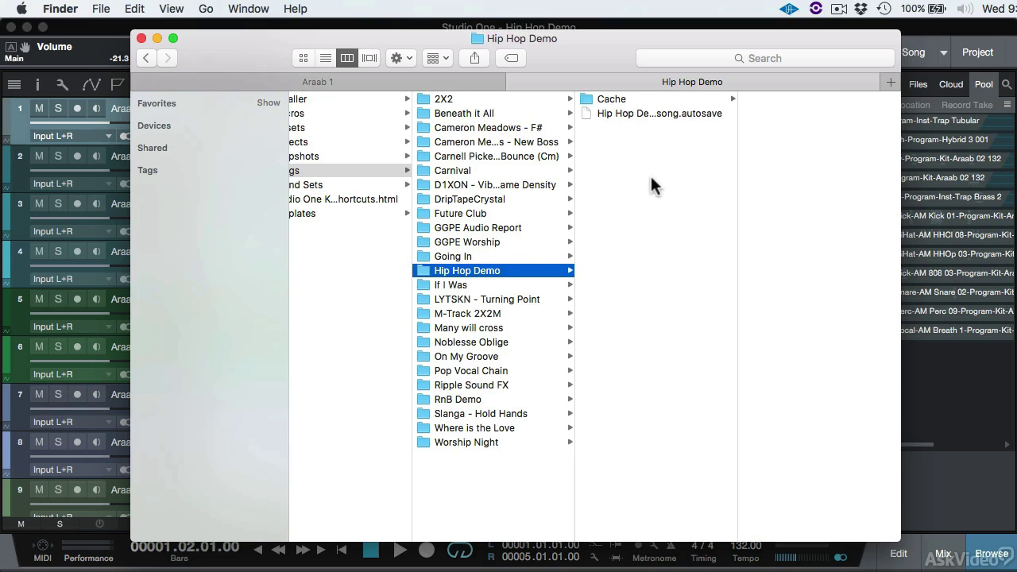
# Step: Switch back to Studio One, check the User Data location and external file copy preference, and close Preferences without changes
pyautogui.click(948, 504)
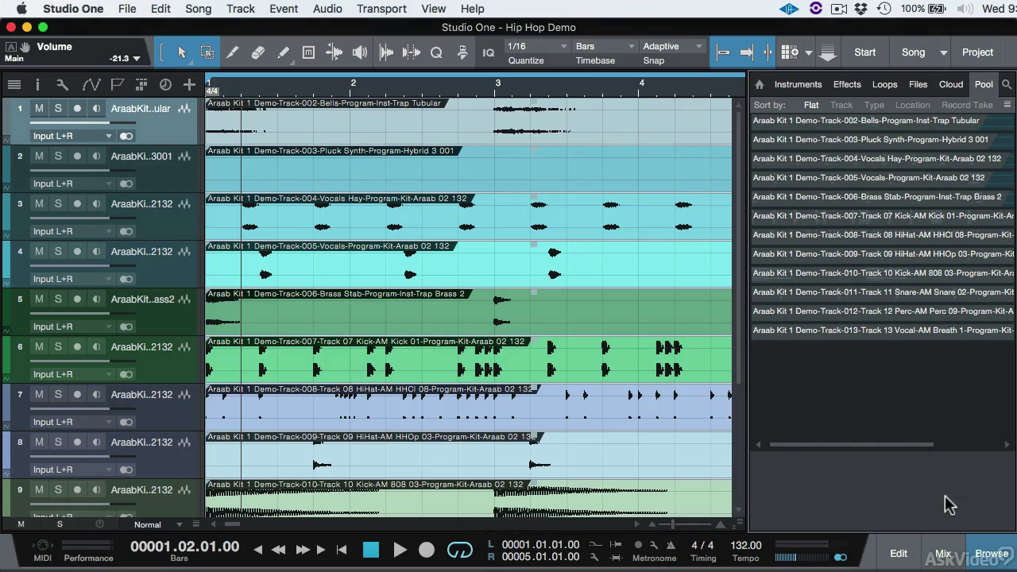
pyautogui.press('super+comma')
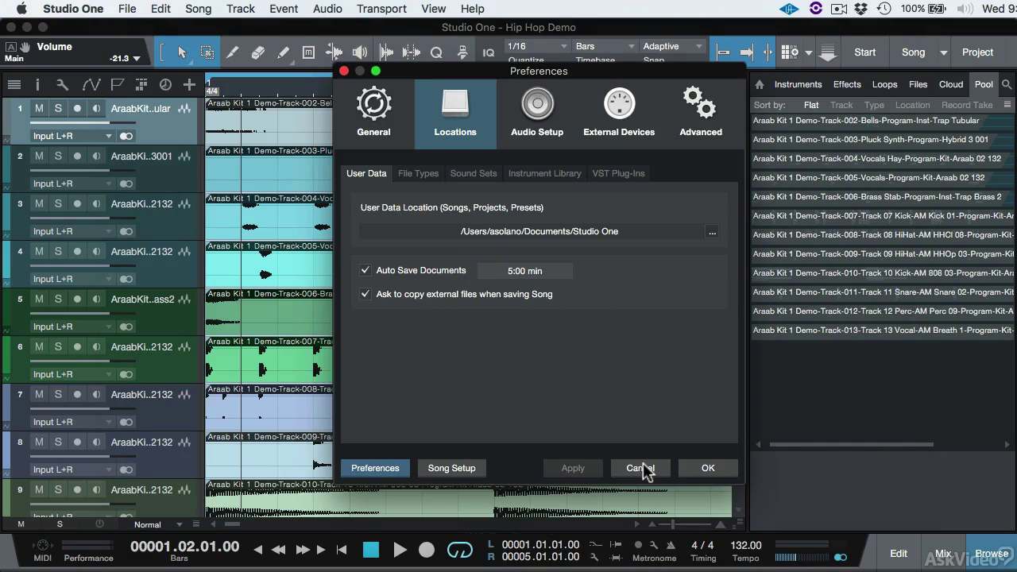
pyautogui.click(620, 469)
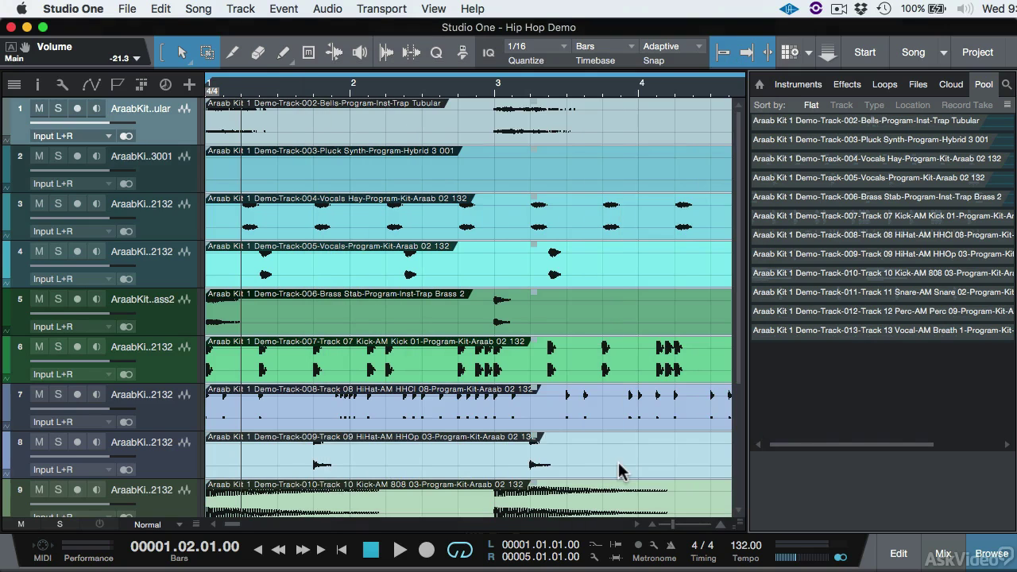
# Step: Save the song without copying the external audio files to the Media Folder
pyautogui.press('super+s')
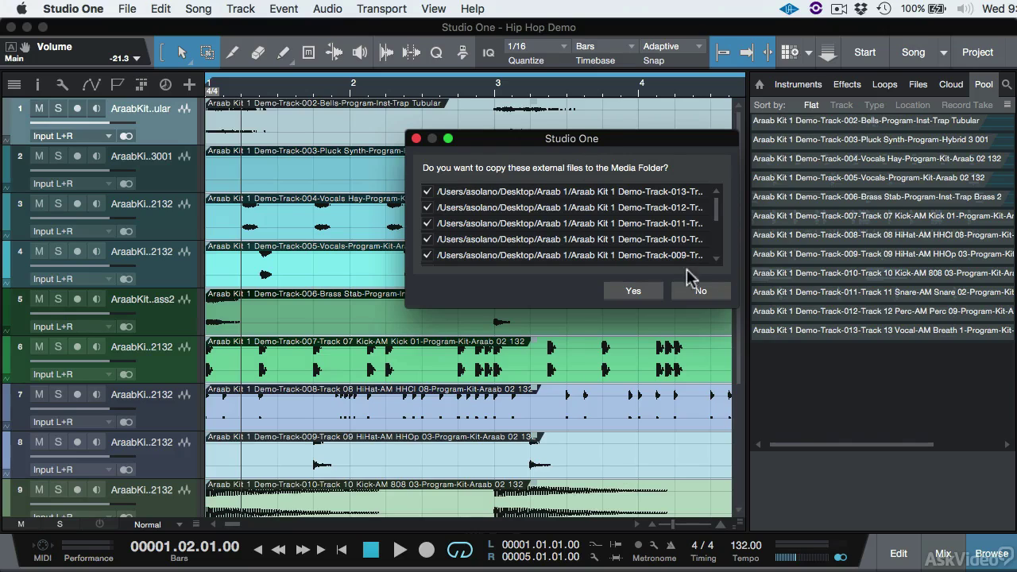
pyautogui.click(694, 292)
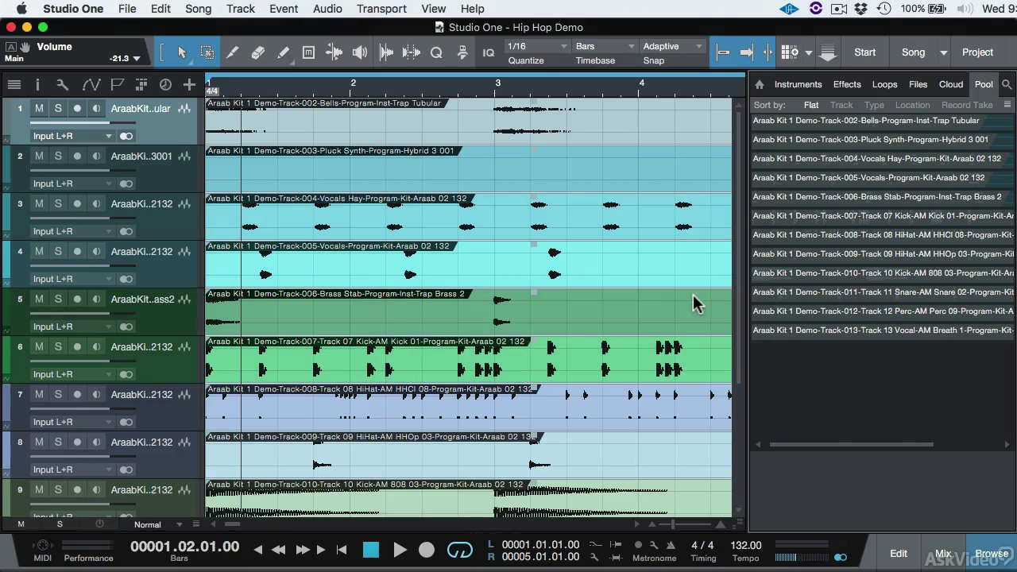
# Step: Hide the browser, widen the track list to show longer track names, and leave the first track selected
pyautogui.click(993, 554)
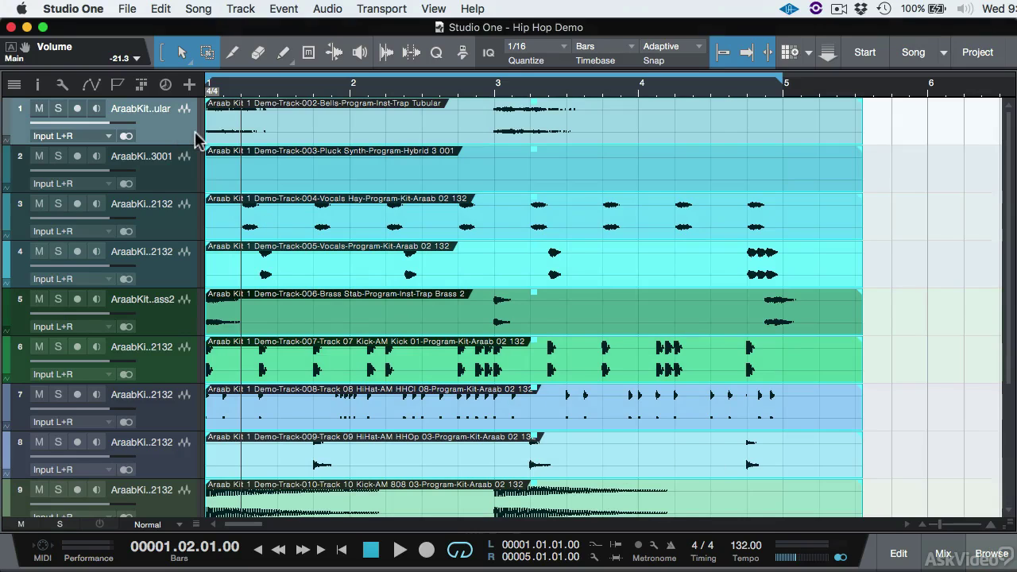
pyautogui.moveTo(204, 143); pyautogui.dragTo(454, 155)
pyautogui.press('Down')
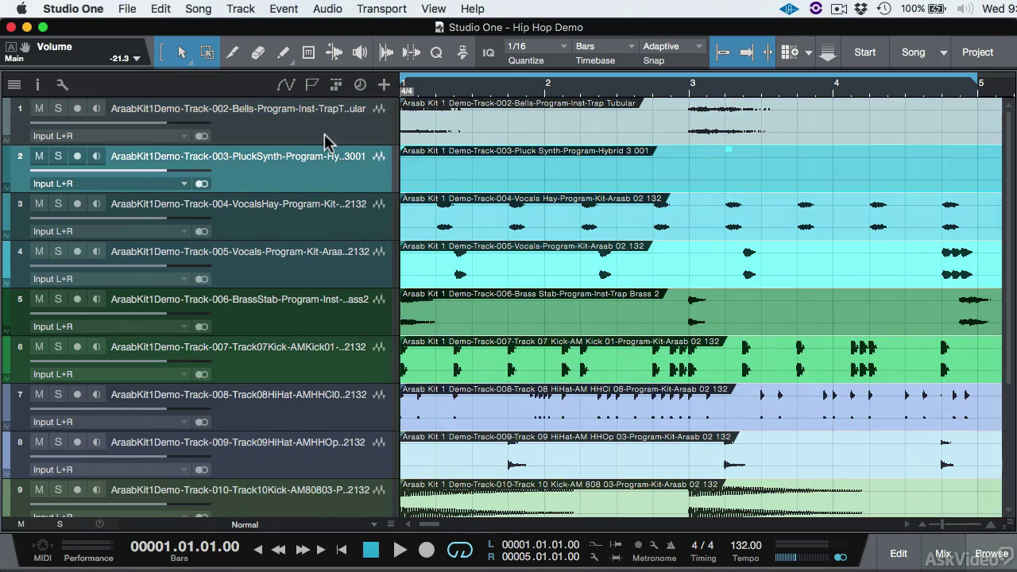
pyautogui.press('Up')
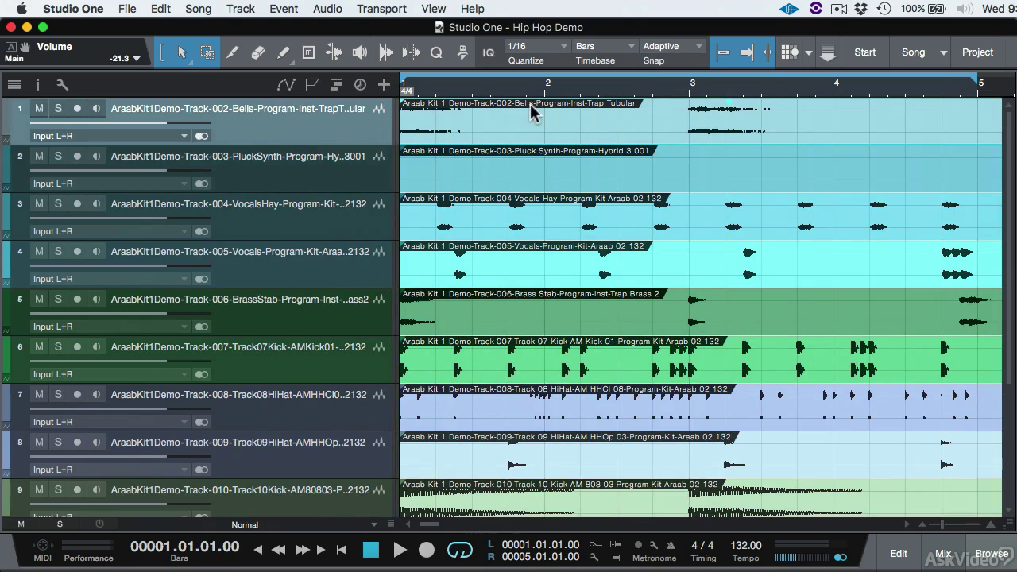